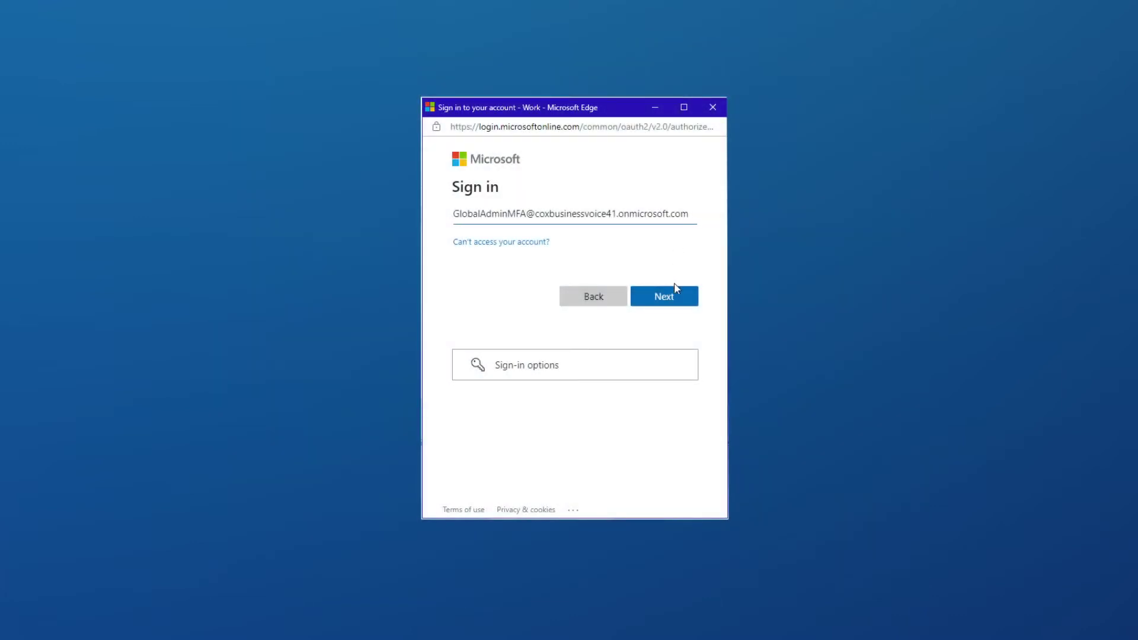
# - Continue past the account name to the password step of Microsoft sign-in
pyautogui.click(672, 298)
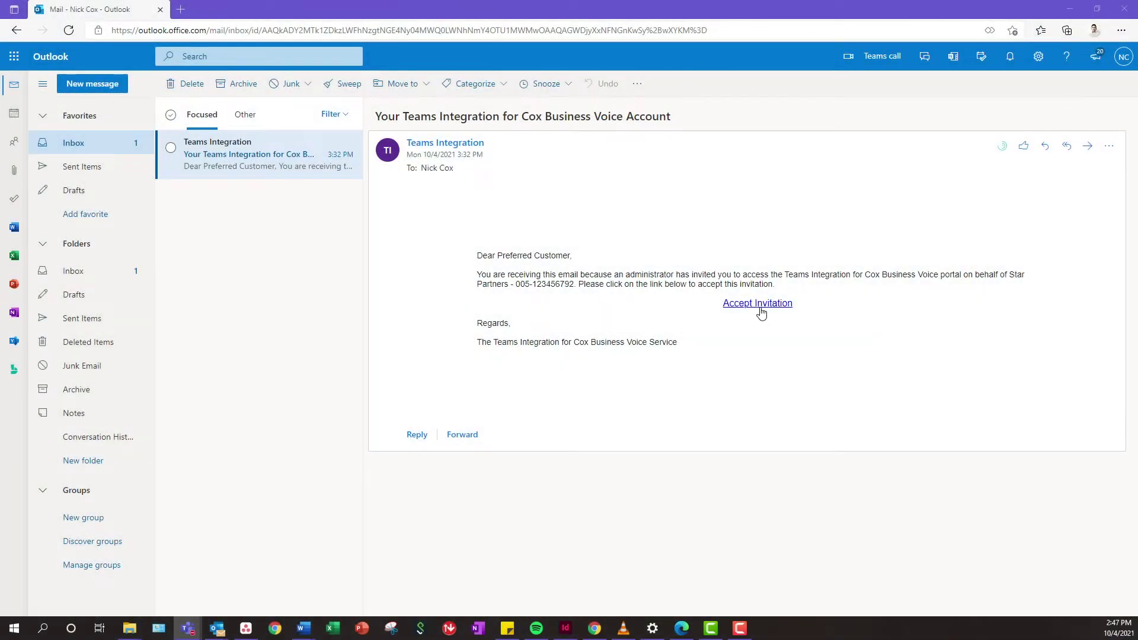
# - Accept the Teams Integration invitation from the Outlook email
pyautogui.click(760, 304)
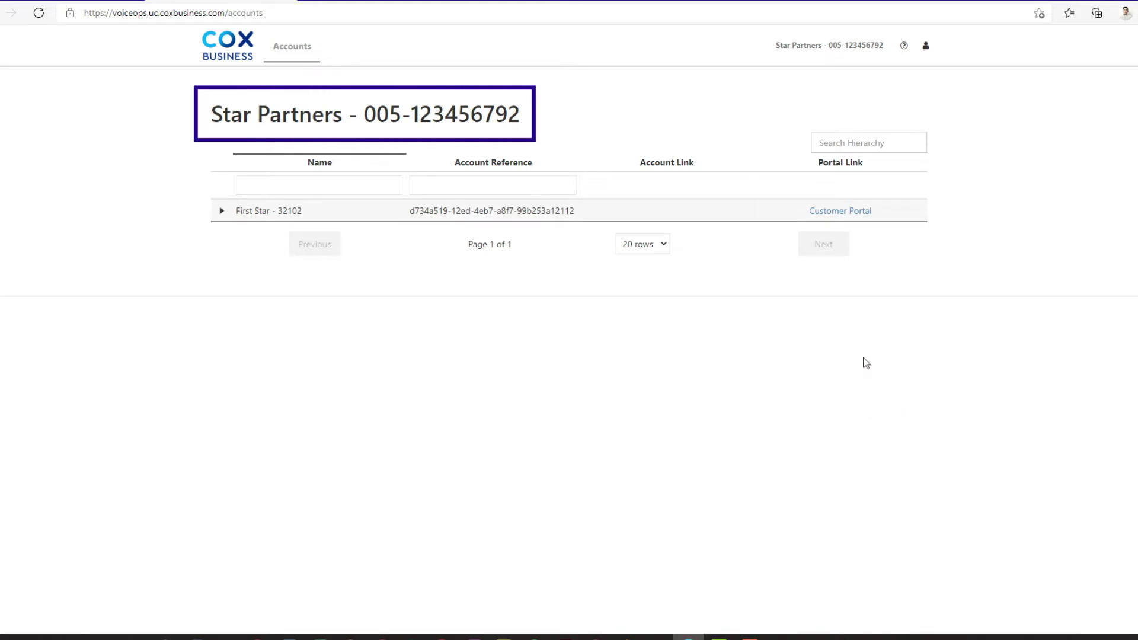
# - Open the First Star customer portal and go to its Services page
pyautogui.click(839, 212)
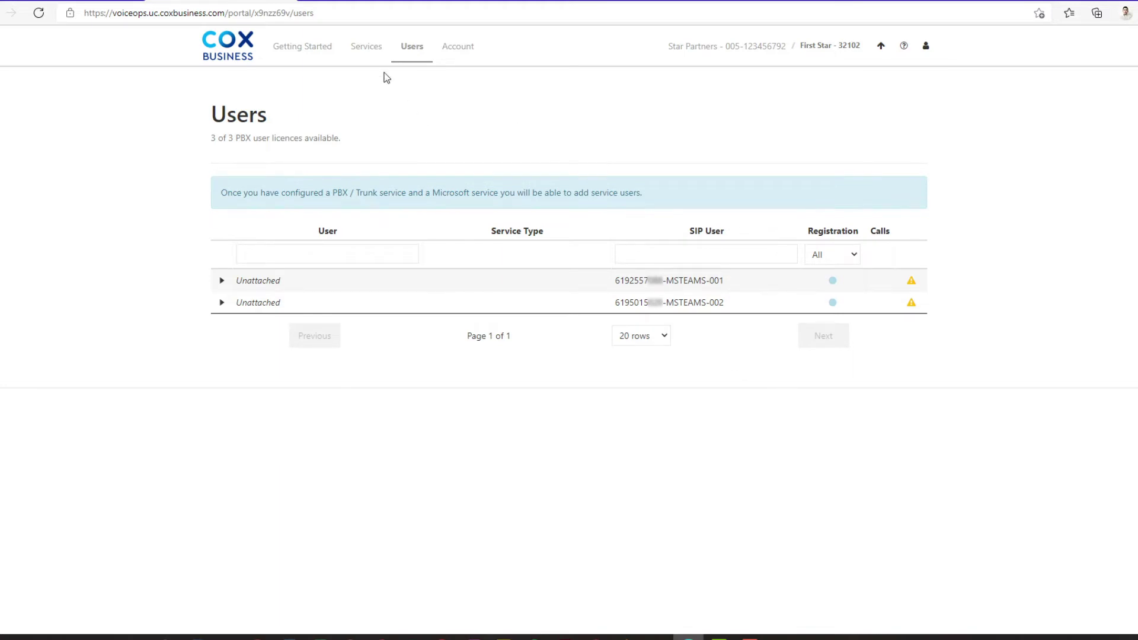
pyautogui.click(367, 51)
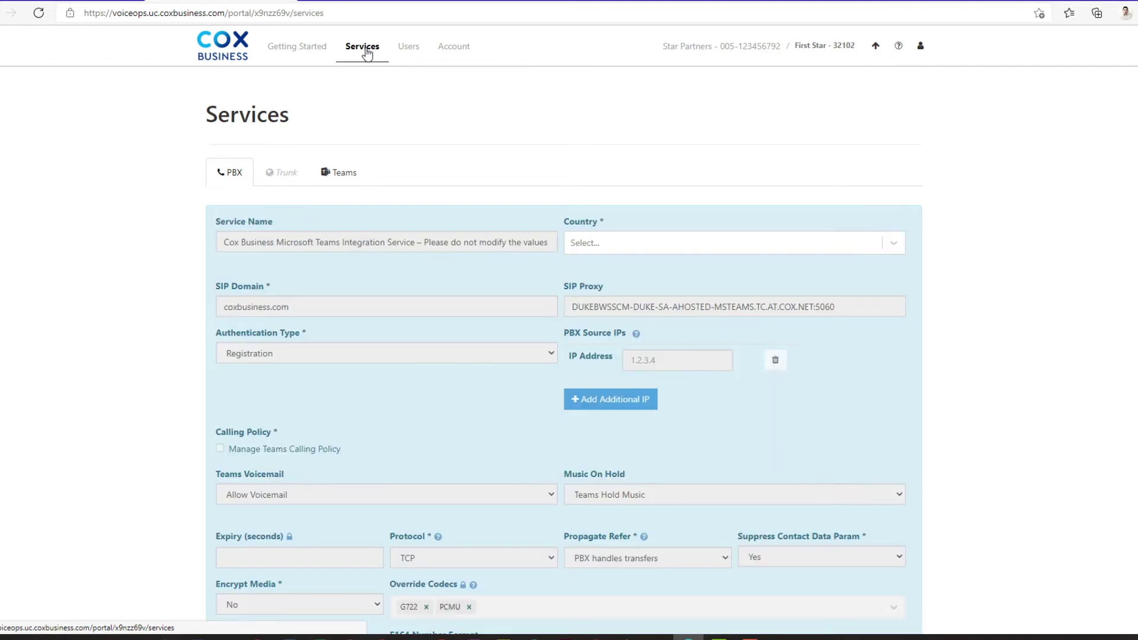
# - Enable the Teams service with Tenant Configuration Prefix StarPartnersAtlantaSouth under advanced options
pyautogui.click(339, 172)
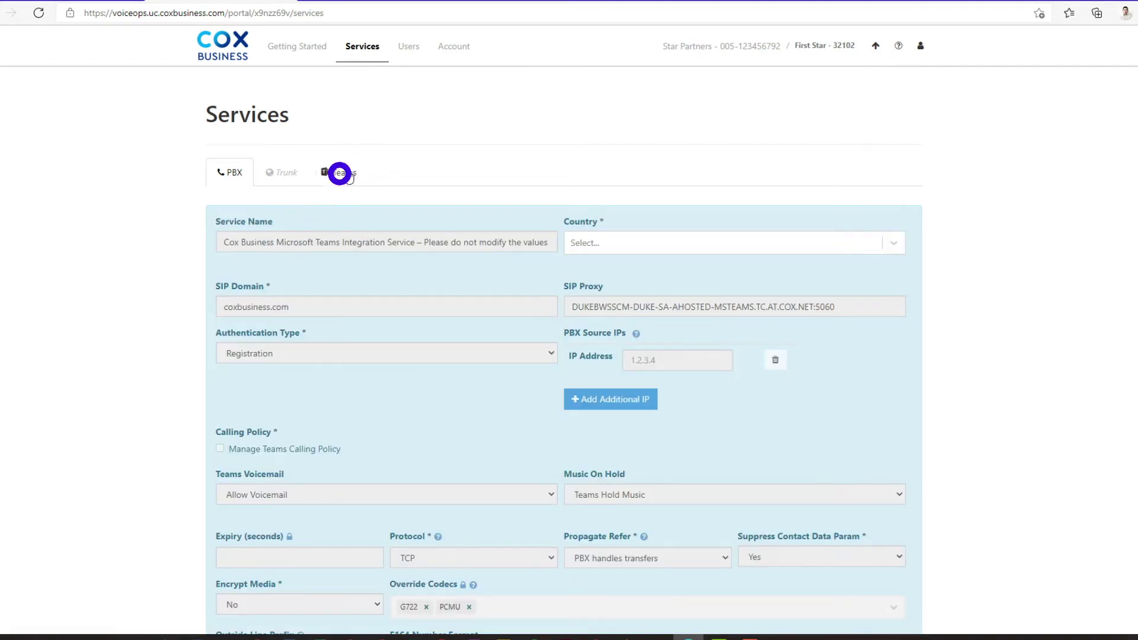
pyautogui.click(329, 357)
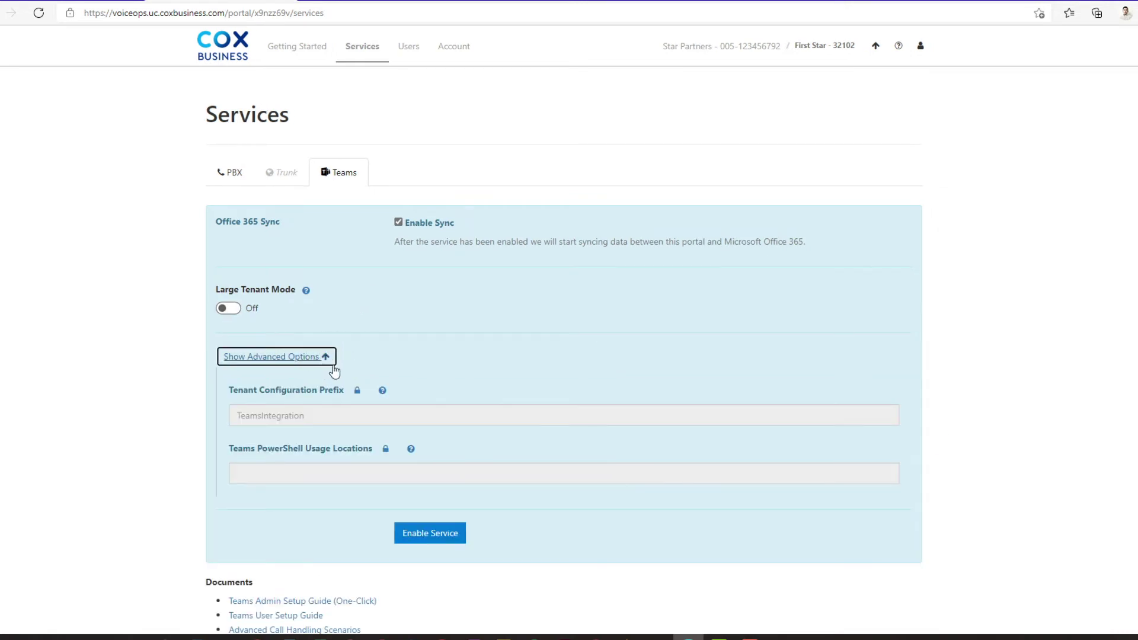
pyautogui.click(357, 391)
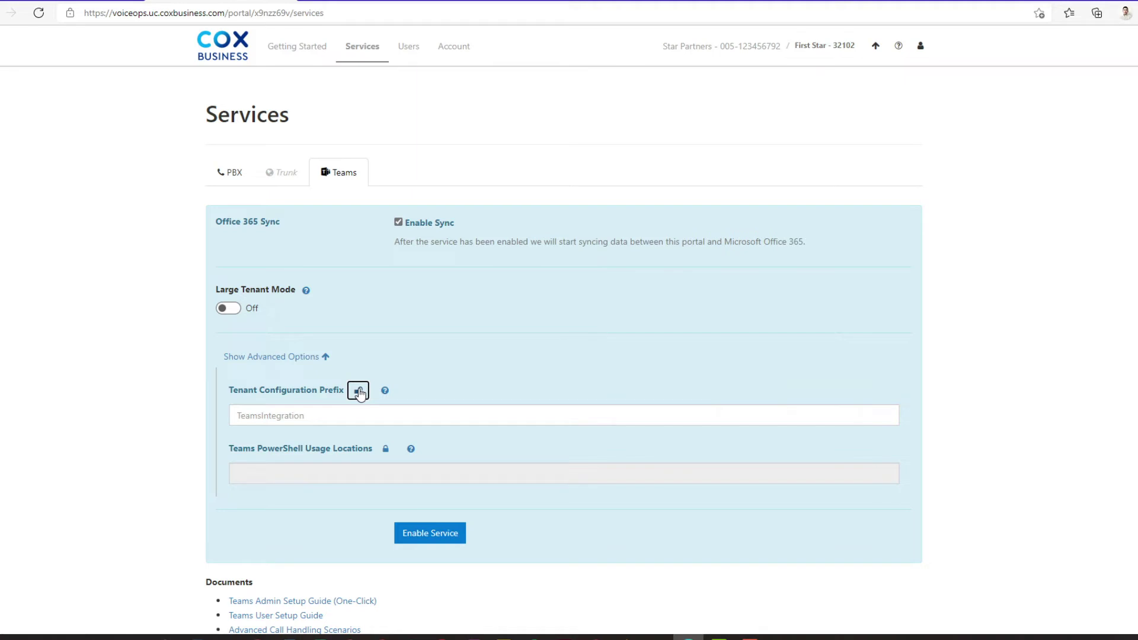
pyautogui.click(315, 416)
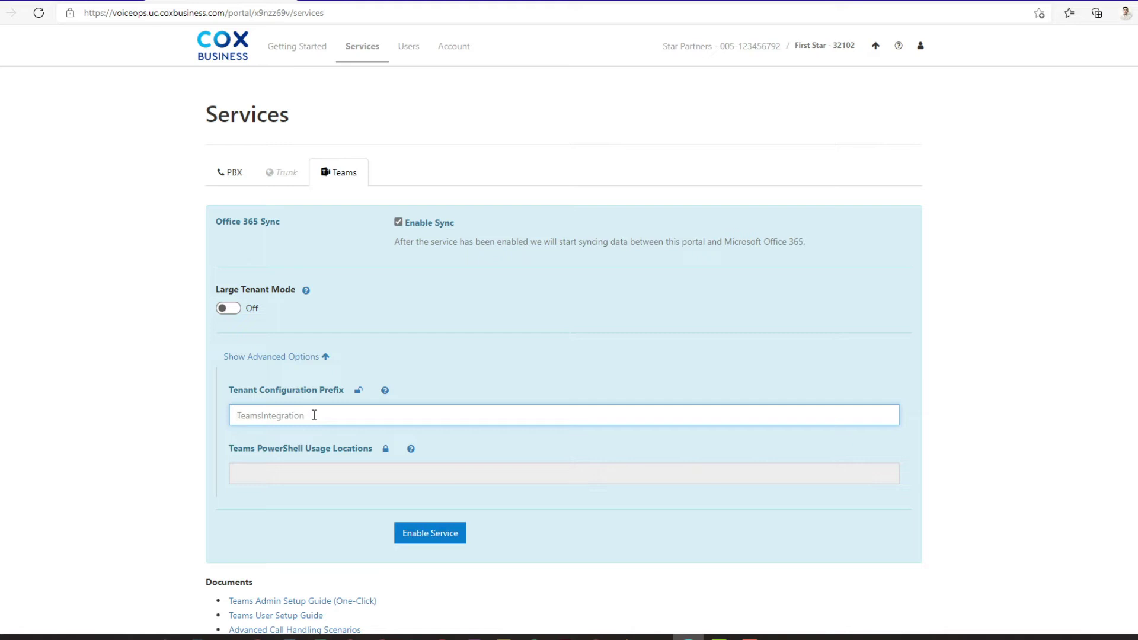
pyautogui.write('StarPartnersAtlanta3outh')
pyautogui.click(426, 534)
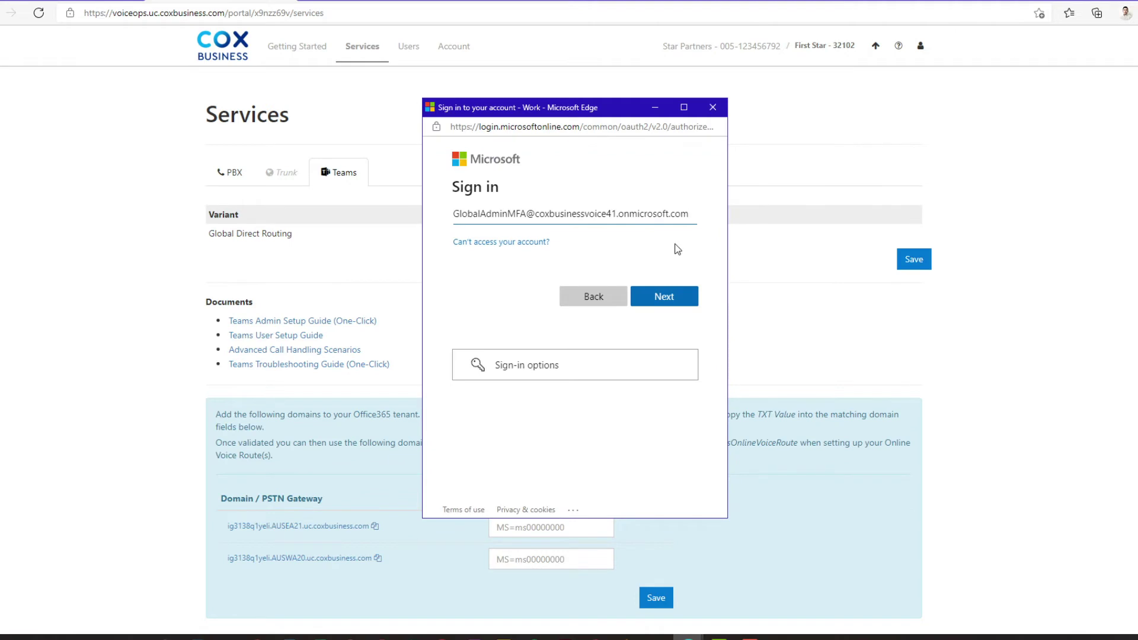
# - Sign in to Microsoft with the admin account, pasting its password
pyautogui.click(673, 296)
pyautogui.click(508, 237)
pyautogui.hotkey('ctrl', 'v')
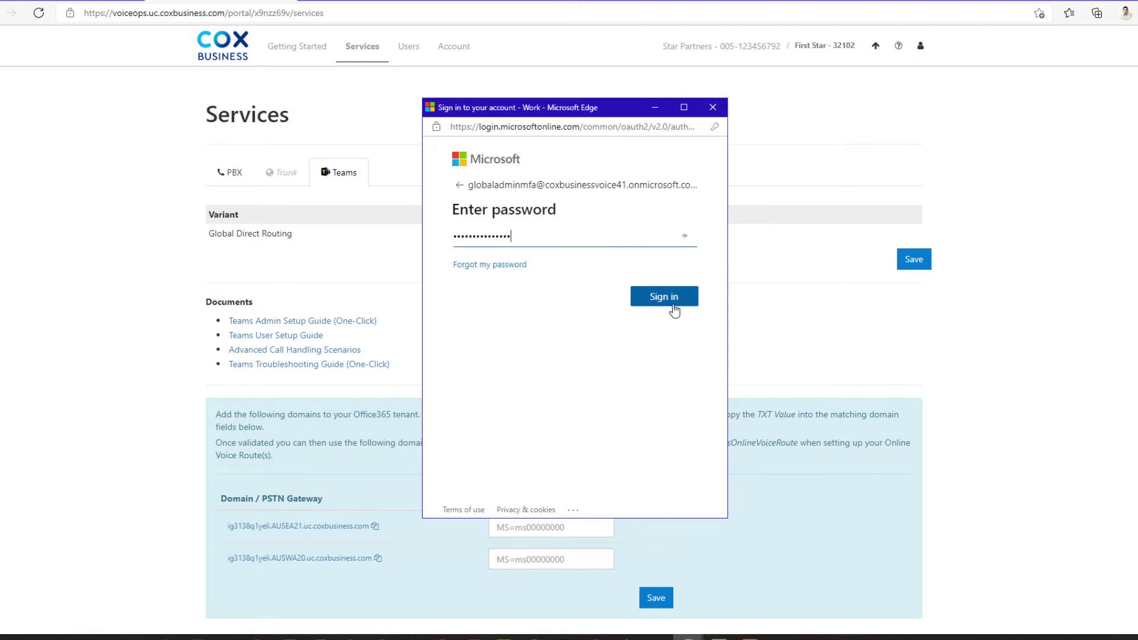
pyautogui.click(675, 301)
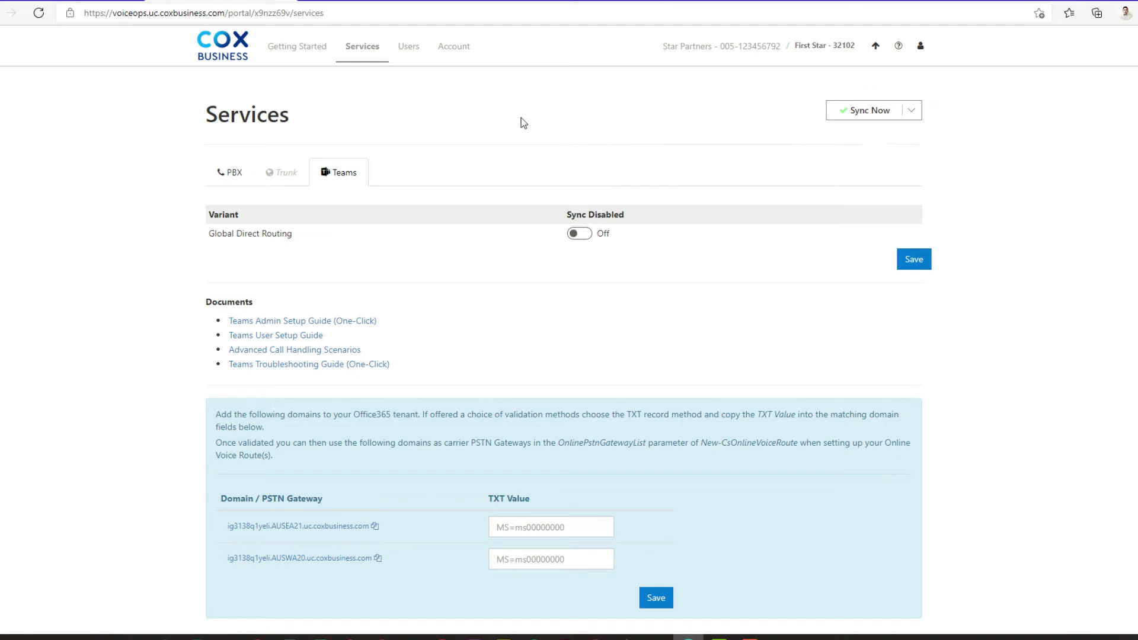
# - In Users, attach the first Microsoft user and phone number to line MSTEAMS-001 and save
pyautogui.click(409, 48)
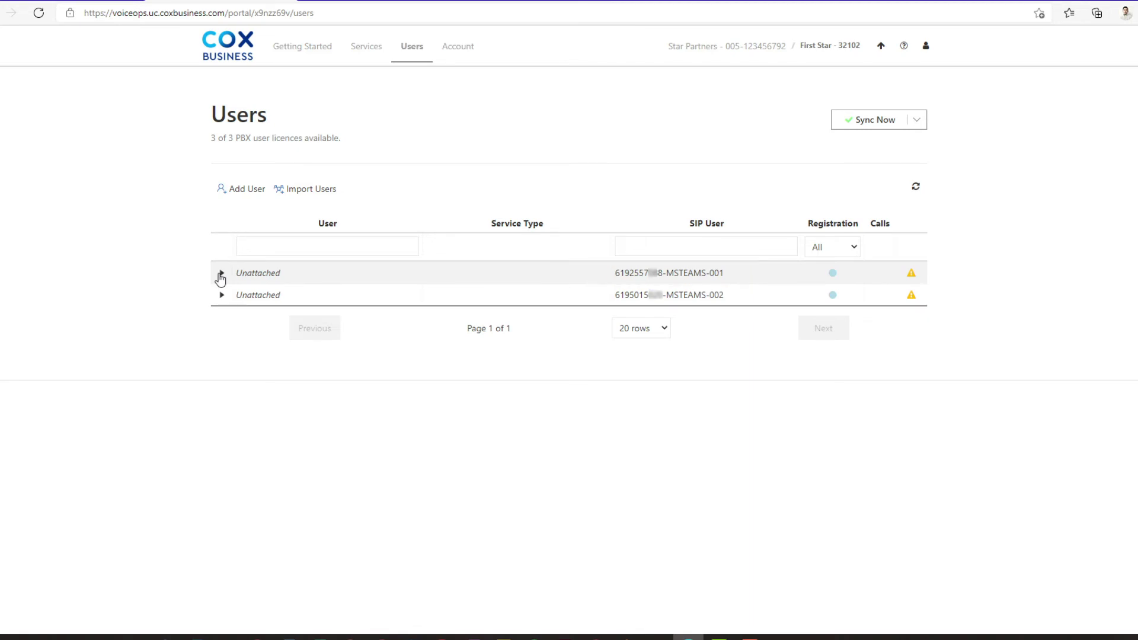
pyautogui.click(220, 274)
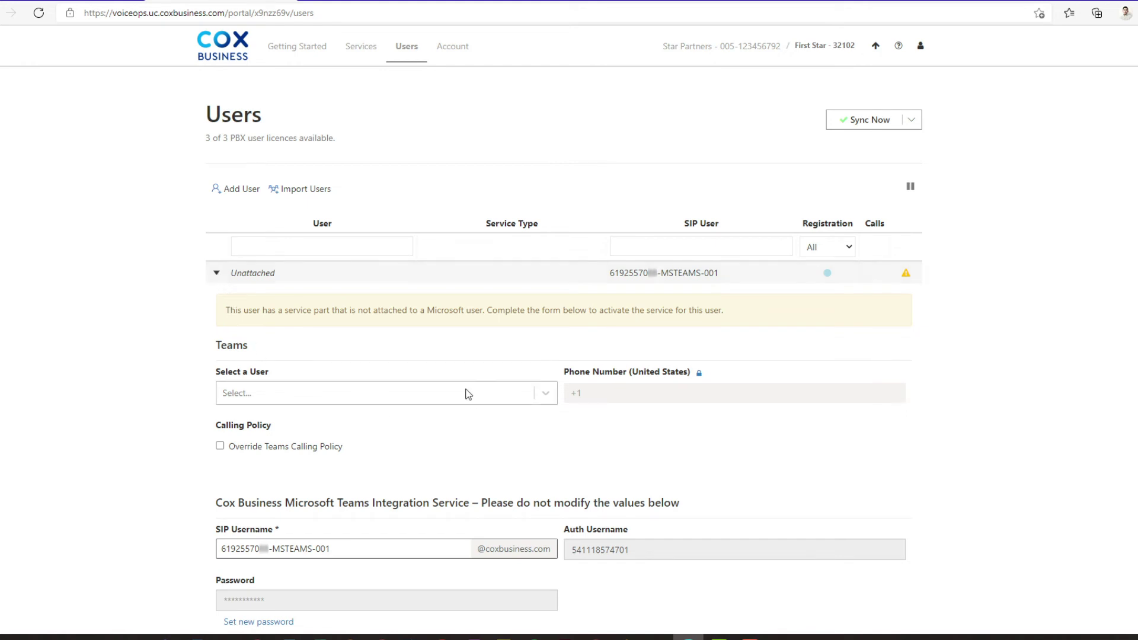
pyautogui.click(545, 395)
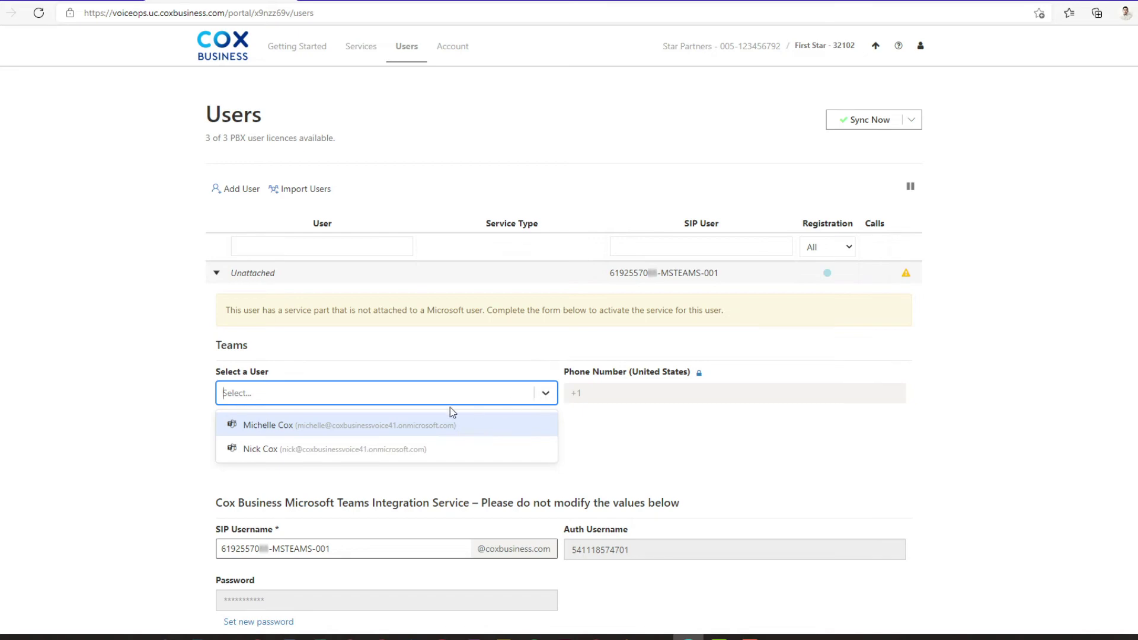
pyautogui.click(264, 424)
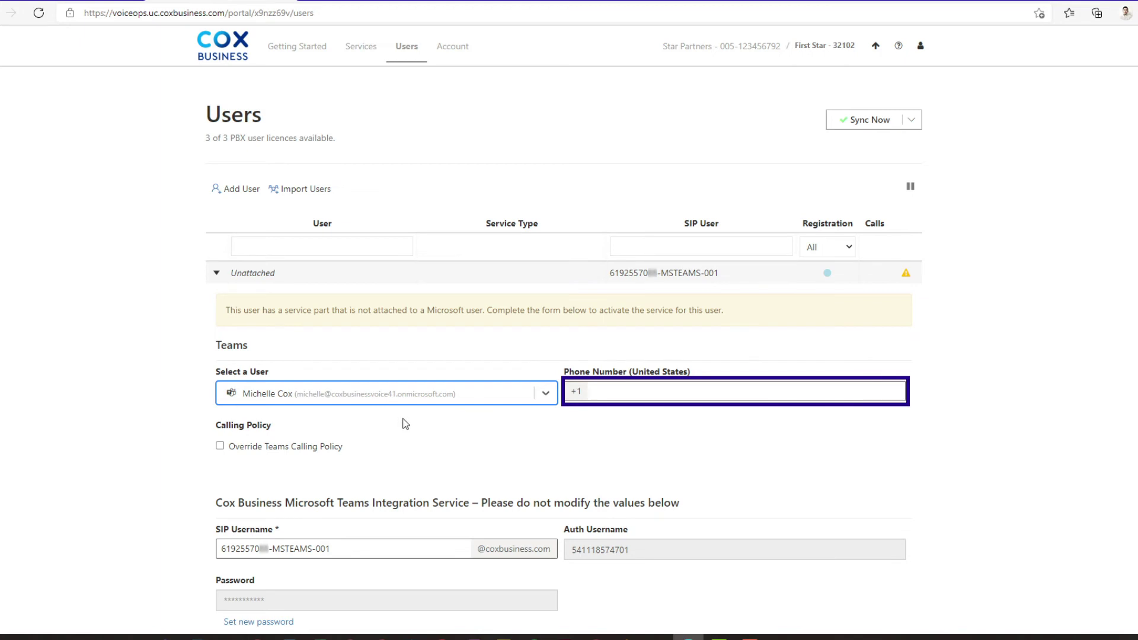
pyautogui.hotkey('ctrl', 'v')
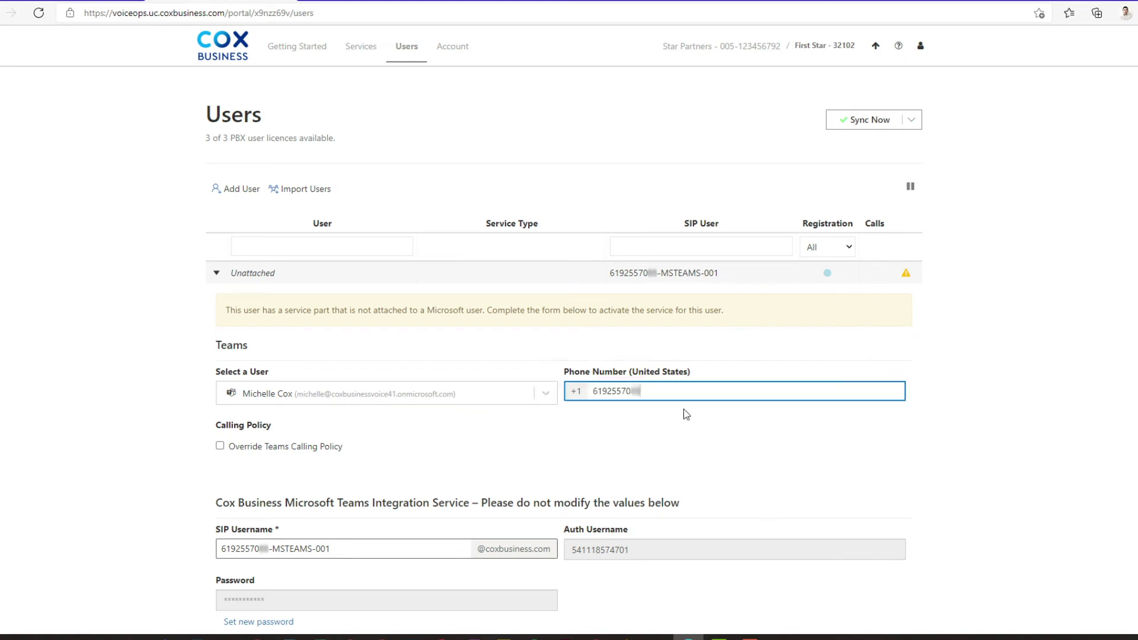
pyautogui.scroll(-3, 687, 415)
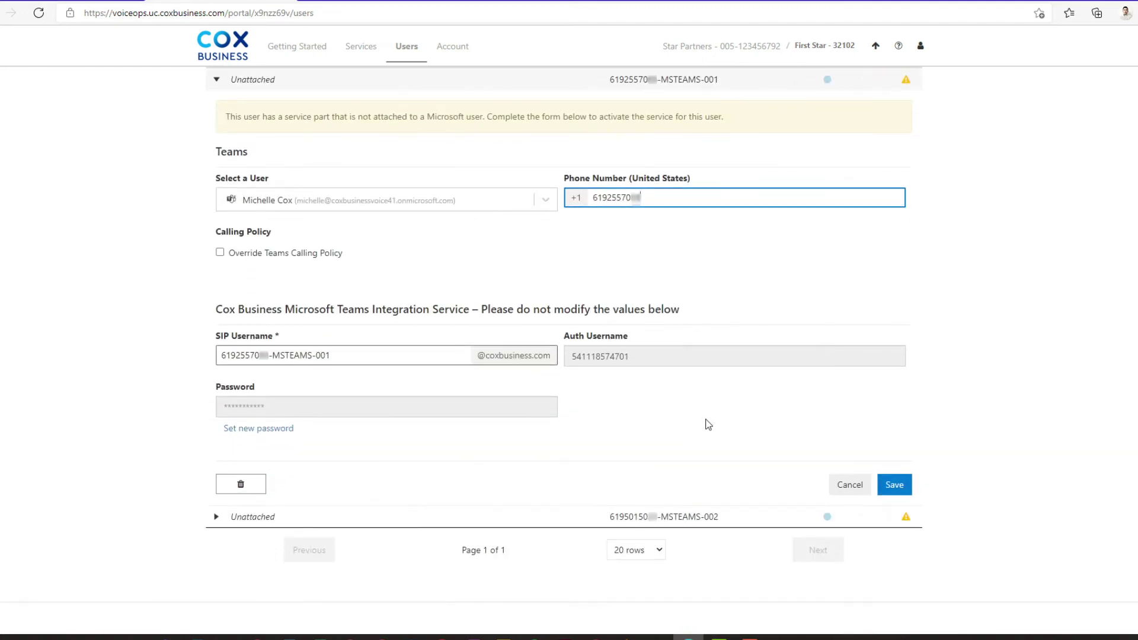
pyautogui.click(899, 486)
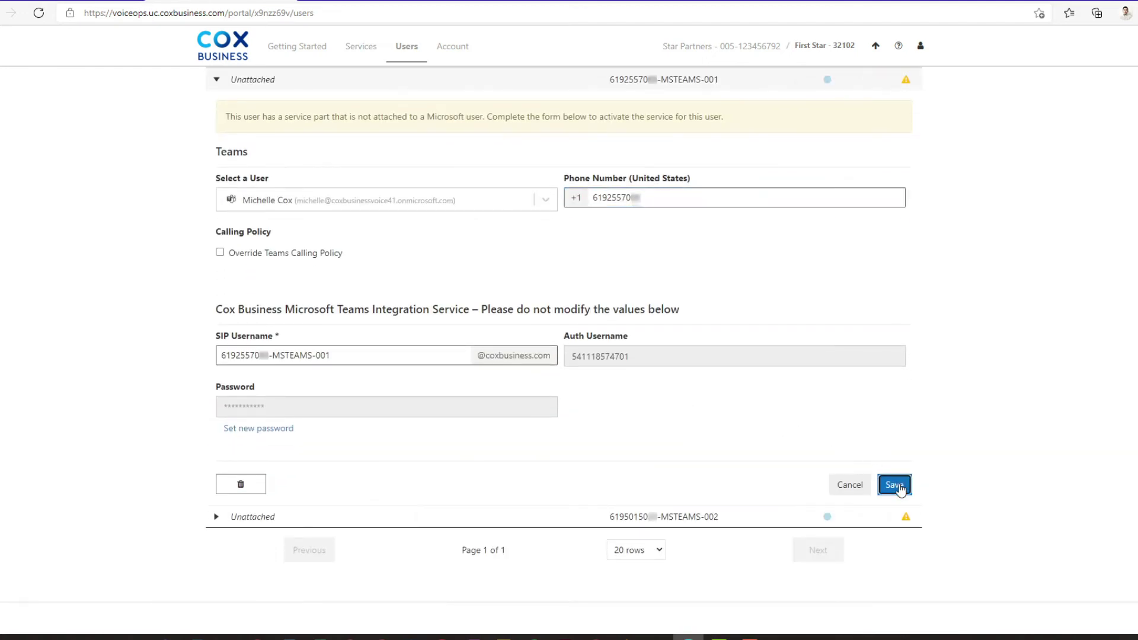
pyautogui.click(370, 418)
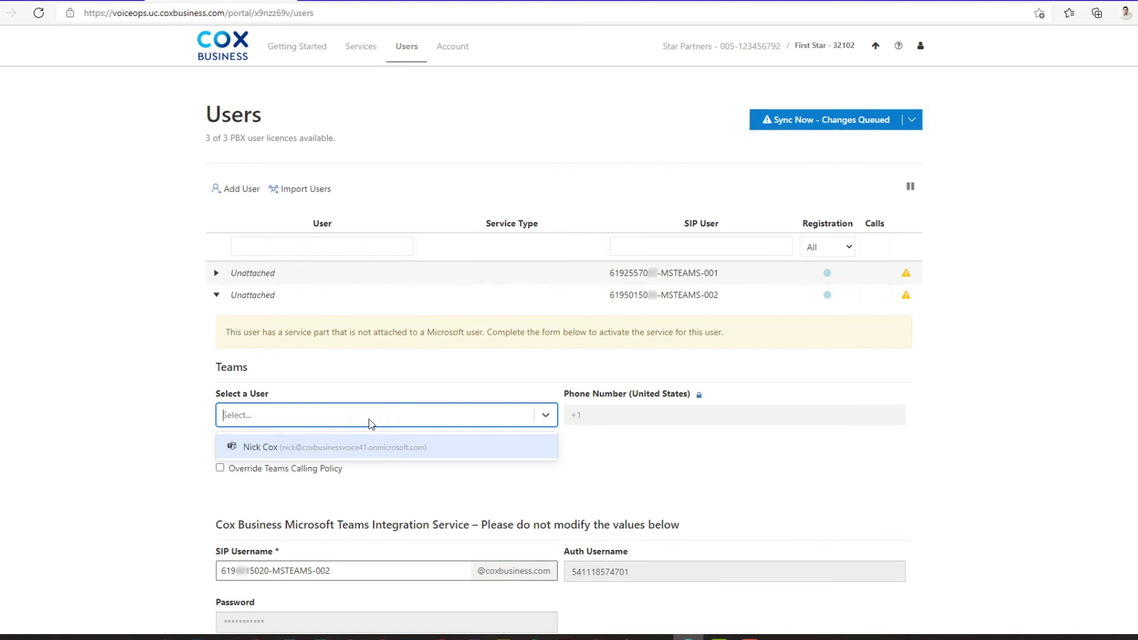
# - Attach the remaining Microsoft user and its phone number to line MSTEAMS-002 and save
pyautogui.click(253, 448)
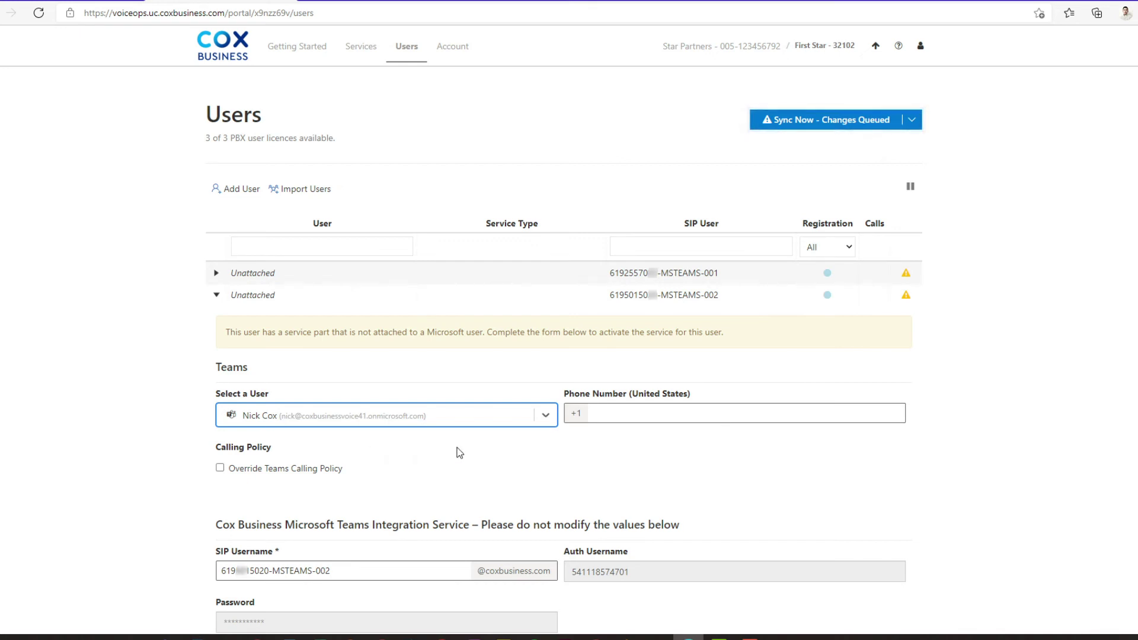
pyautogui.click(625, 414)
pyautogui.write('61950')
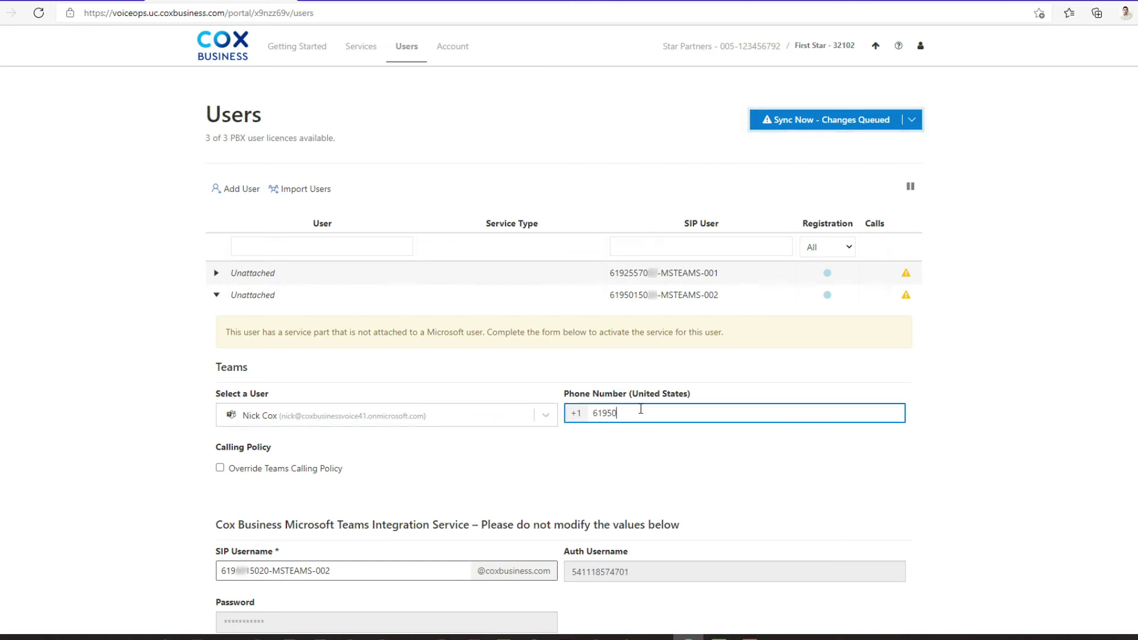
pyautogui.write('1')
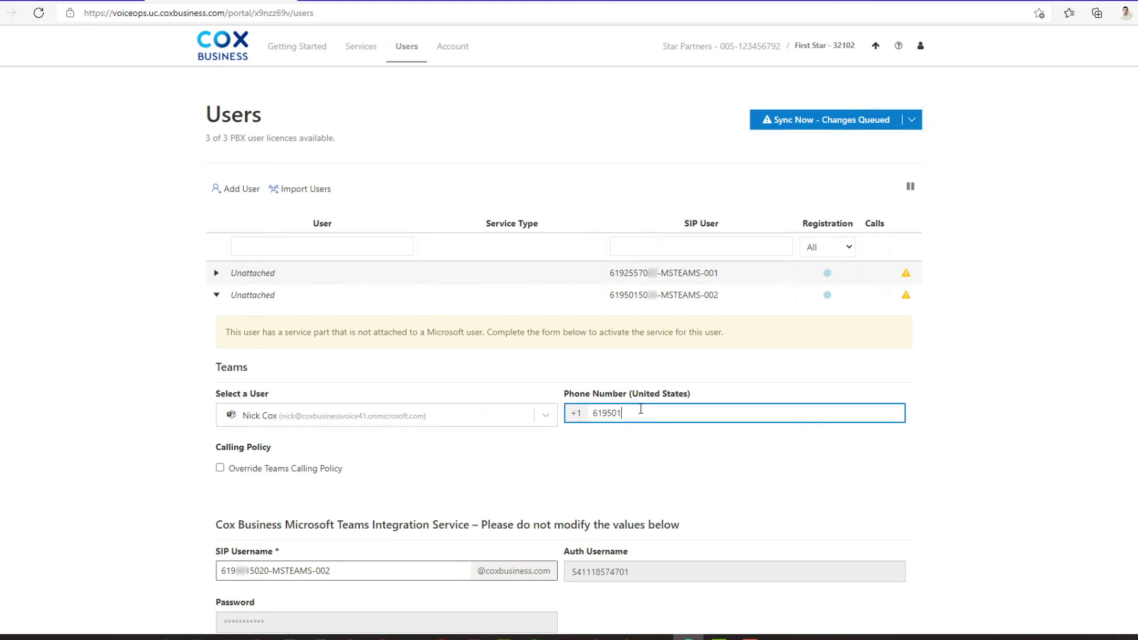
pyautogui.write('50')
pyautogui.scroll(-3, 654, 466)
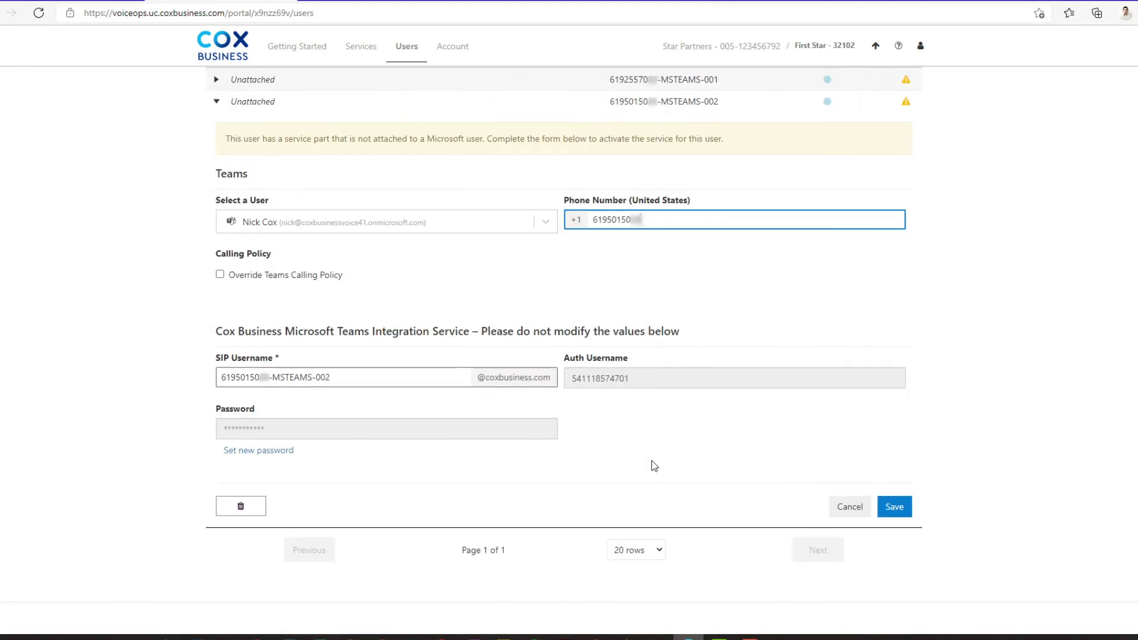
pyautogui.click(906, 504)
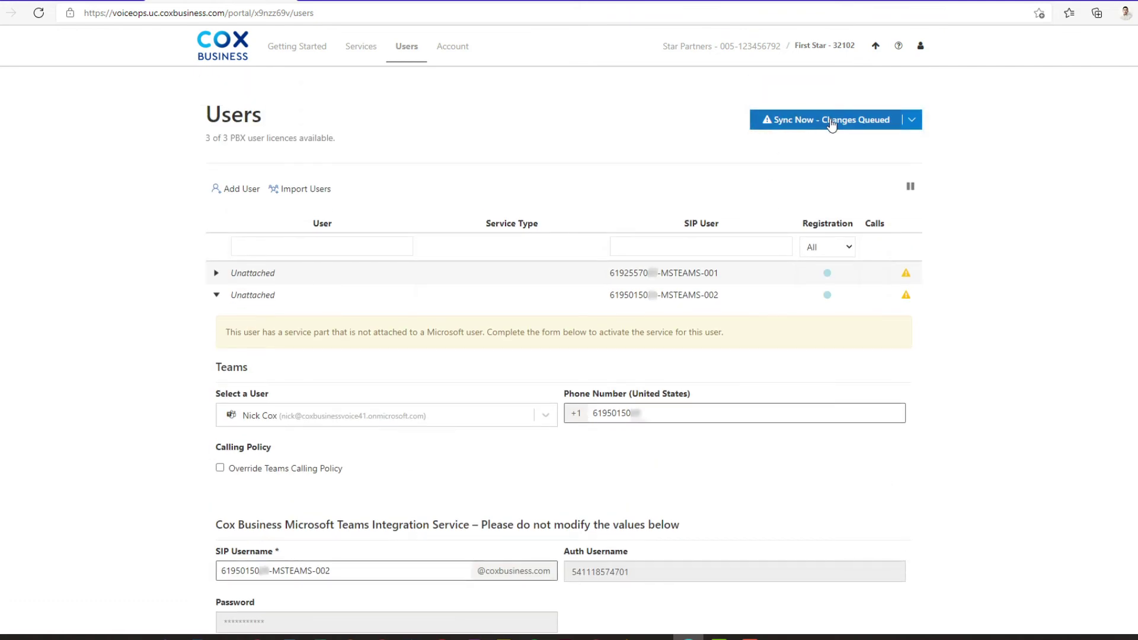
# - Sync the queued user changes to Microsoft using the admin account, then reload the page
pyautogui.click(832, 123)
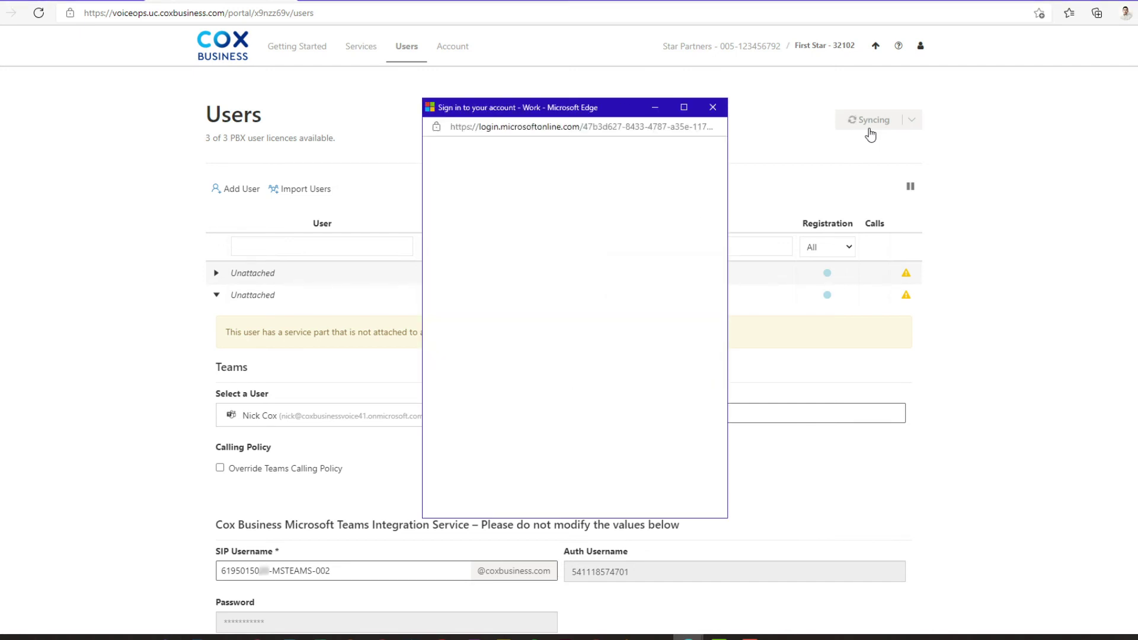
pyautogui.click(557, 229)
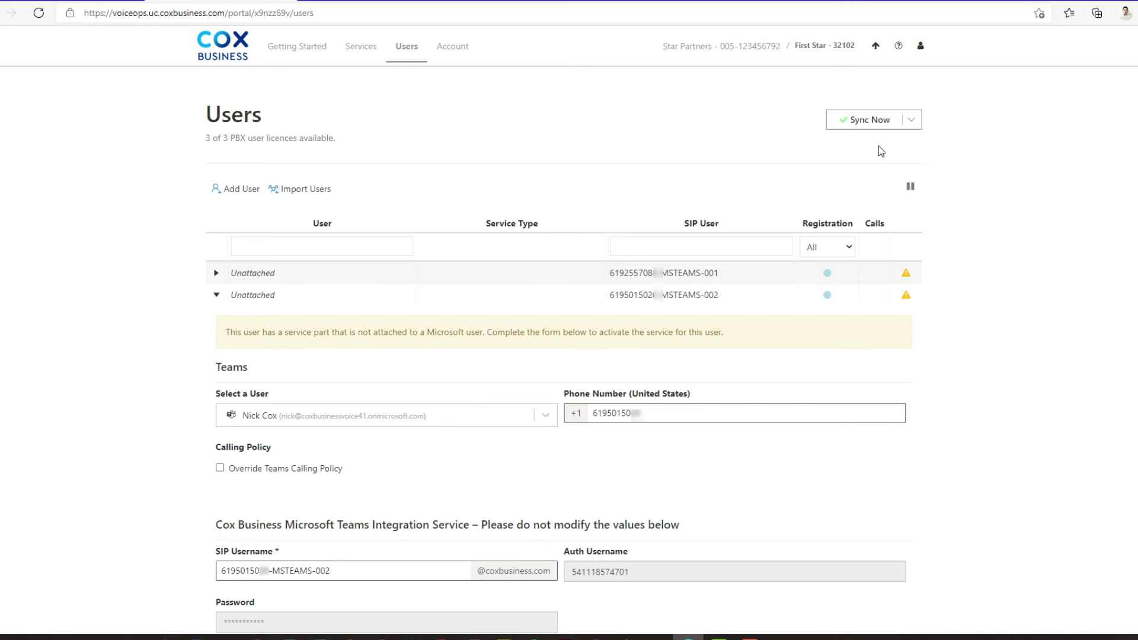
pyautogui.click(39, 16)
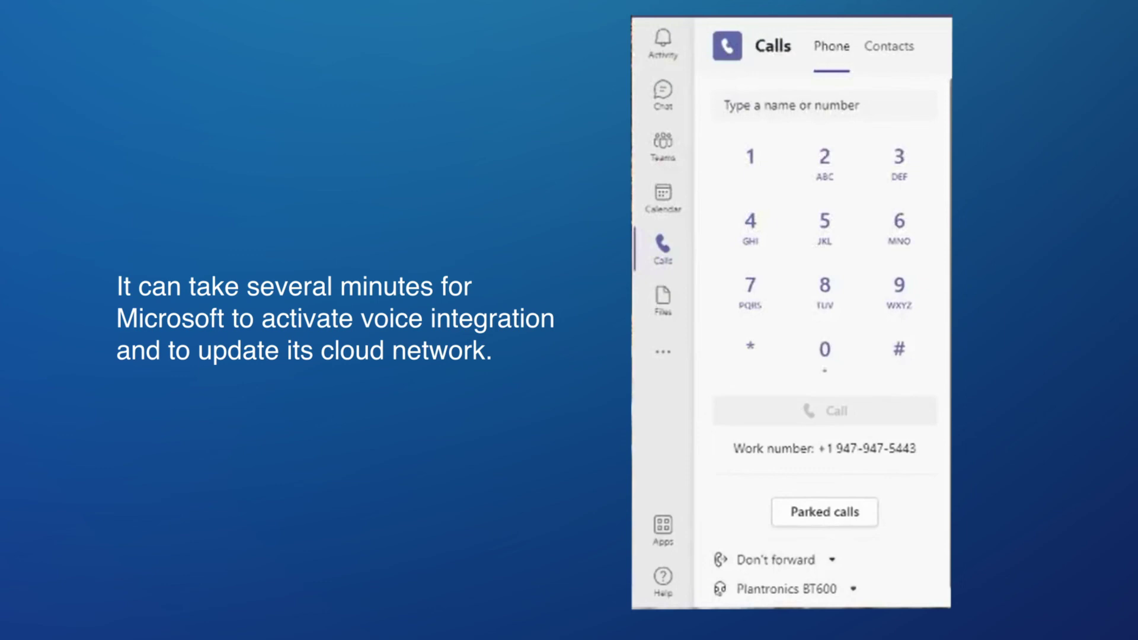
# - Place a test call from Teams Calls to an outside test phone number
pyautogui.write('555-555-1212')
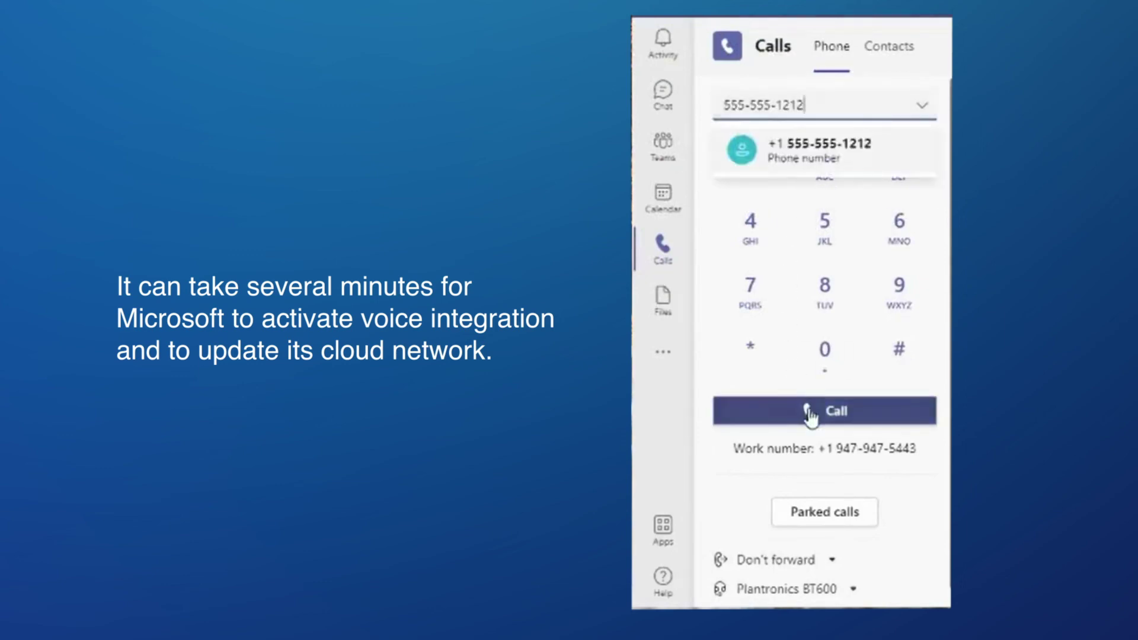
pyautogui.click(810, 414)
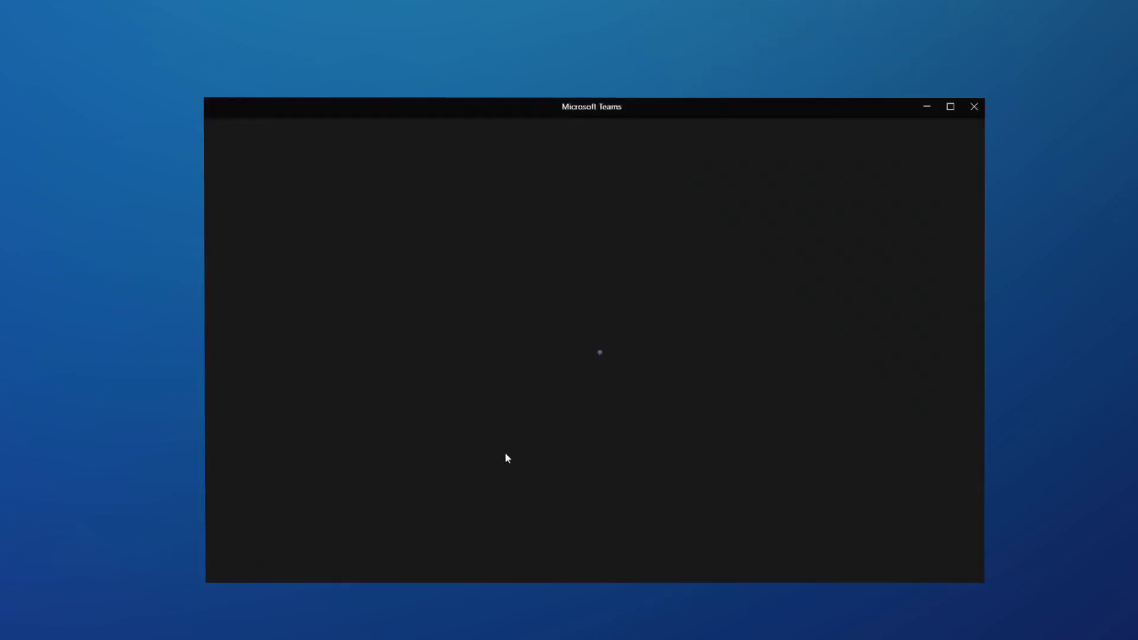